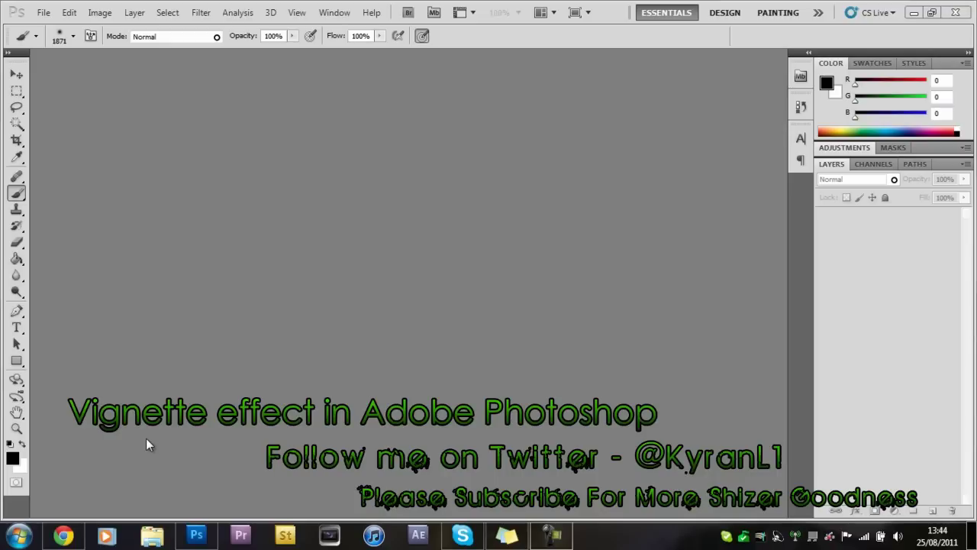
Browse the Google Images 'vignette effect' examples in Chrome, then minimize the browser
{"action": "left_click", "coordinate": [65, 537]}
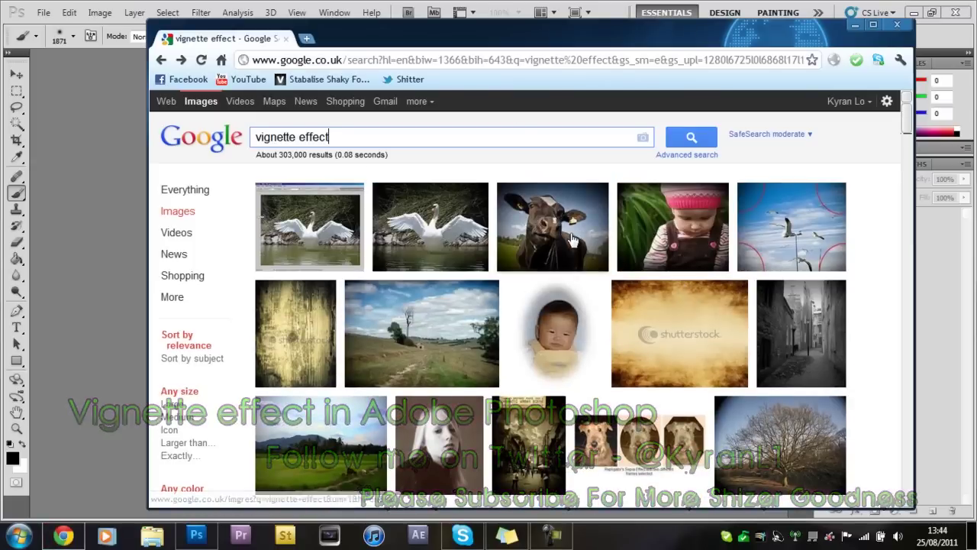
{"action": "mouse_move", "coordinate": [576, 246]}
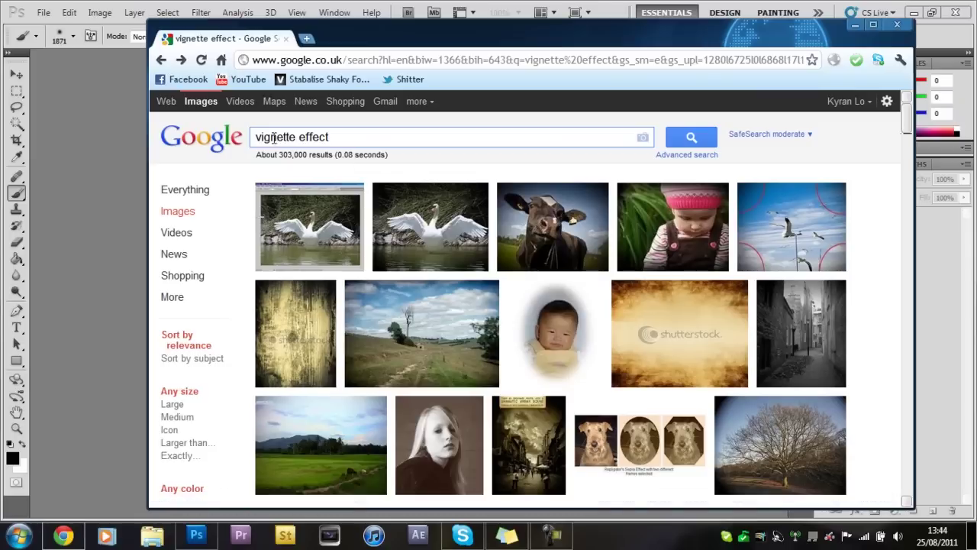
{"action": "left_click_drag", "start_coordinate": [336, 142], "coordinate": [246, 139]}
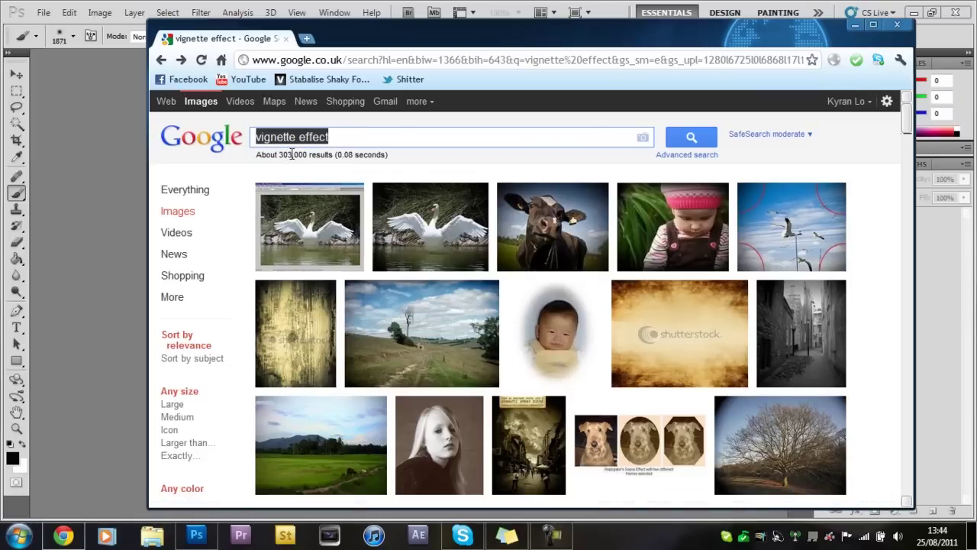
{"action": "scroll", "coordinate": [549, 229], "scroll_direction": "down", "scroll_amount": 3}
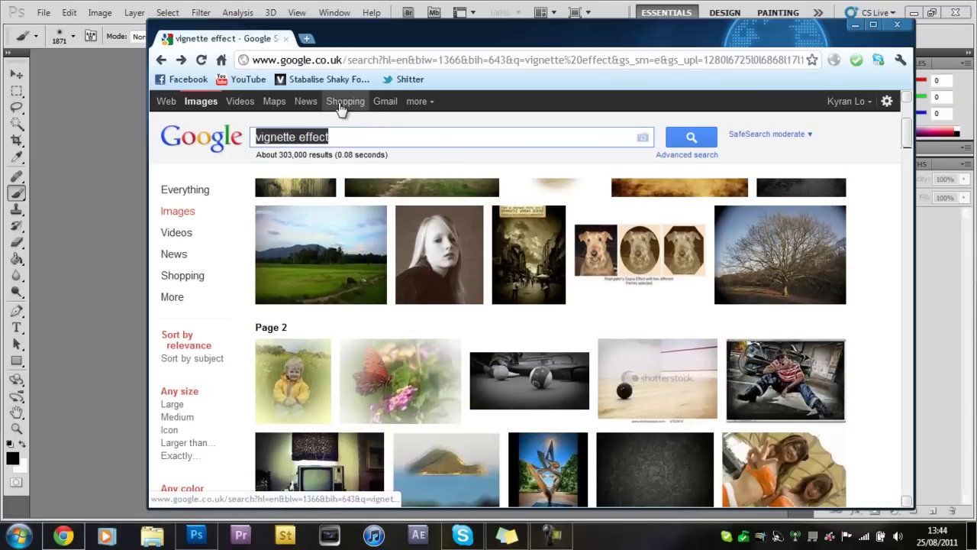
{"action": "left_click", "coordinate": [858, 26]}
Open Wallpapers_Pack_N5_S_Flowers_15.jpg from the desktop in Photoshop and maximize the window
{"action": "double_click", "coordinate": [600, 13]}
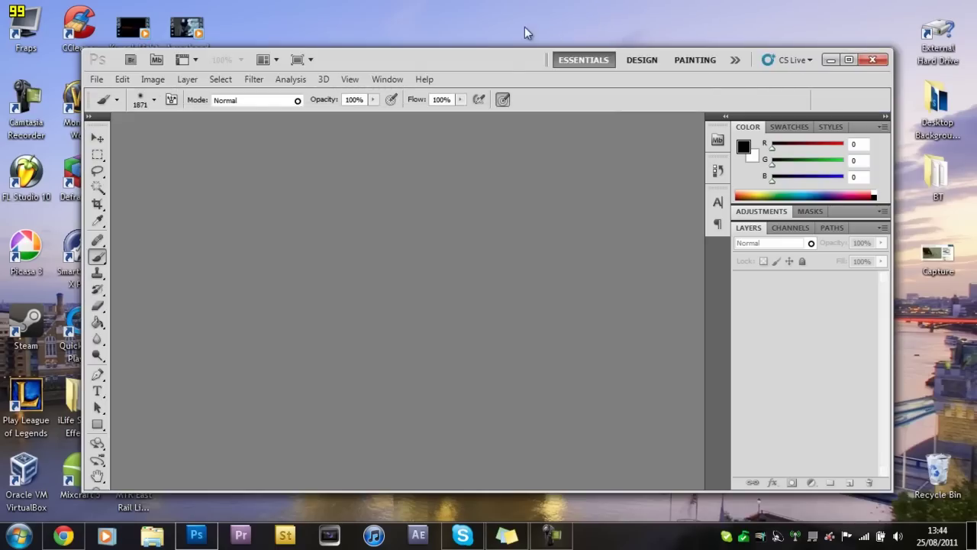
{"action": "left_click_drag", "start_coordinate": [489, 53], "coordinate": [606, 70]}
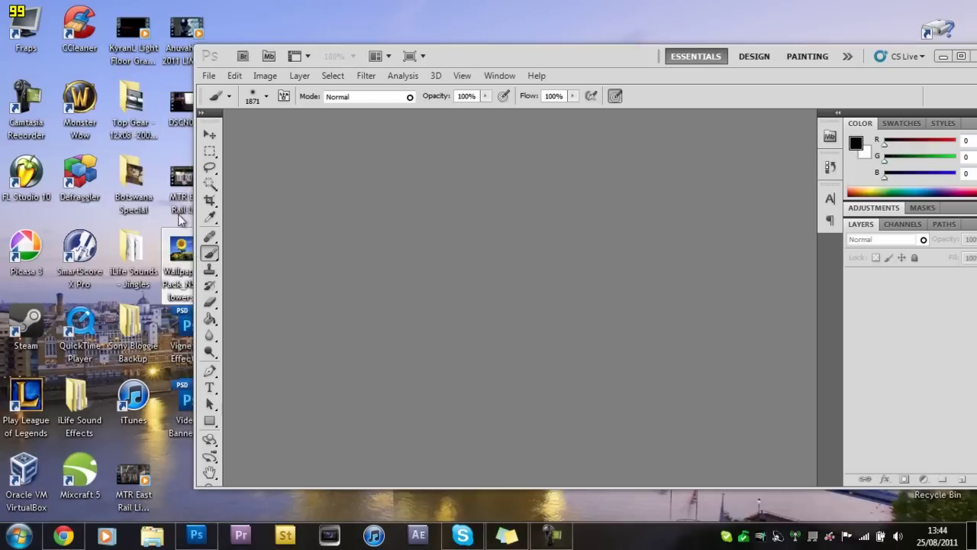
{"action": "left_click_drag", "start_coordinate": [181, 251], "coordinate": [443, 232]}
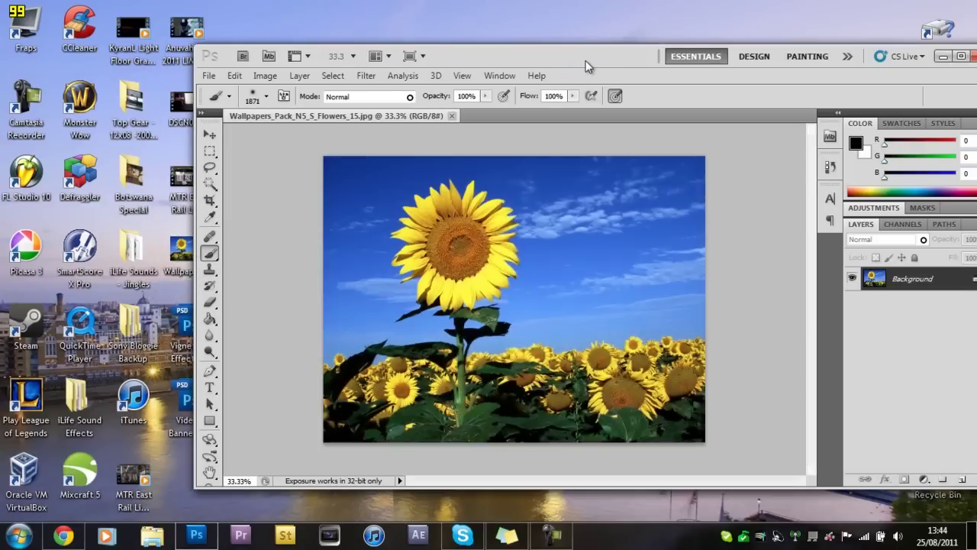
{"action": "left_click", "coordinate": [961, 55]}
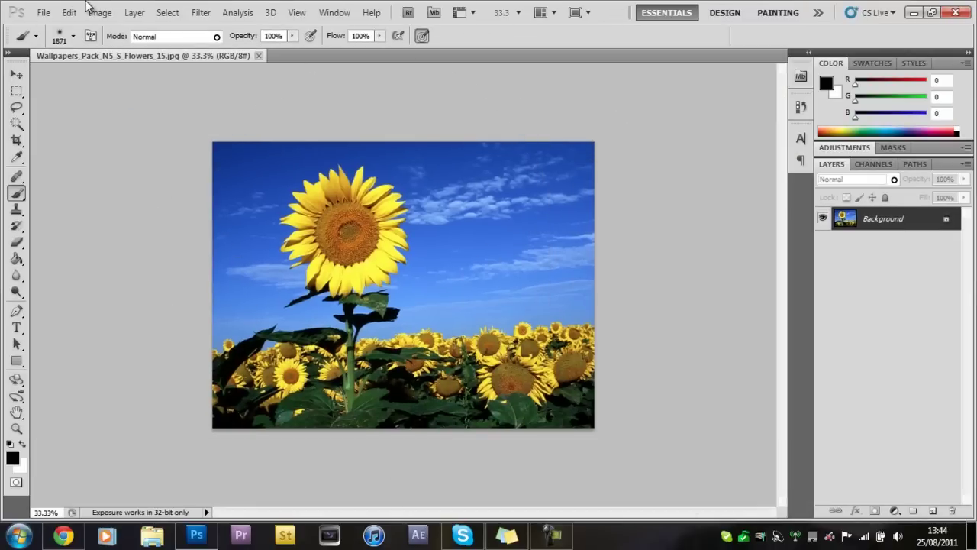
{"action": "left_click", "coordinate": [137, 14]}
Create a new empty layer named Layer 1 via Layer > New > Layer
{"action": "left_click", "coordinate": [138, 16]}
{"action": "left_click", "coordinate": [139, 16]}
{"action": "mouse_move", "coordinate": [229, 24]}
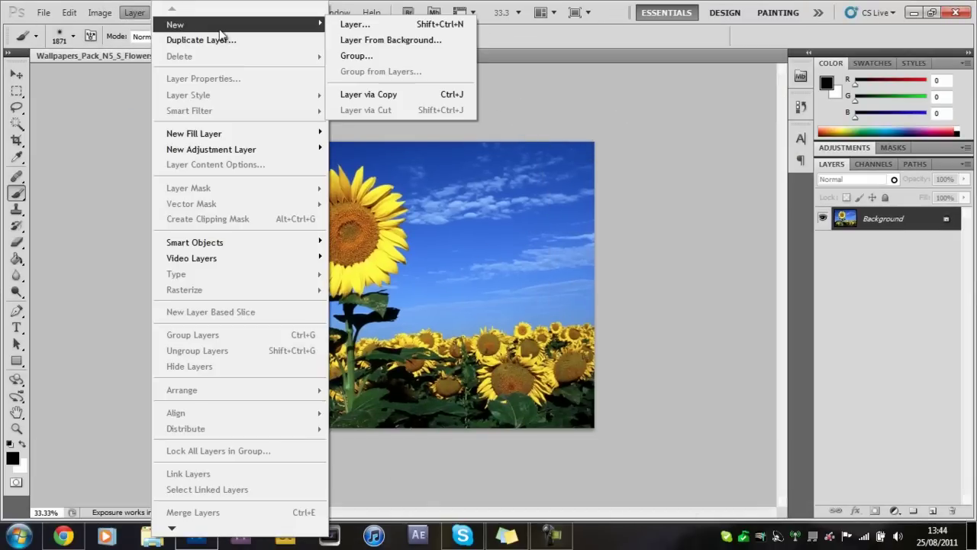
{"action": "left_click", "coordinate": [336, 26]}
{"action": "left_click", "coordinate": [604, 165]}
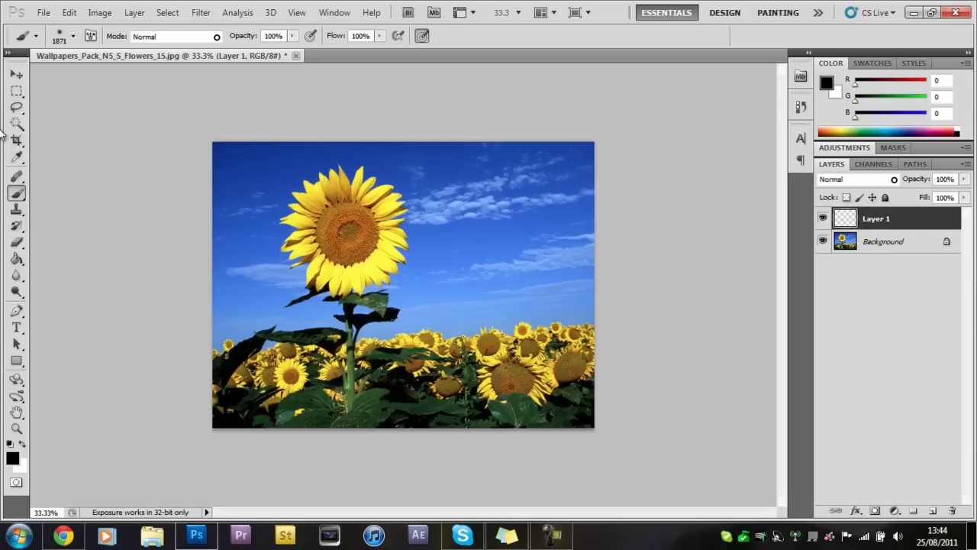
{"action": "left_click", "coordinate": [18, 260]}
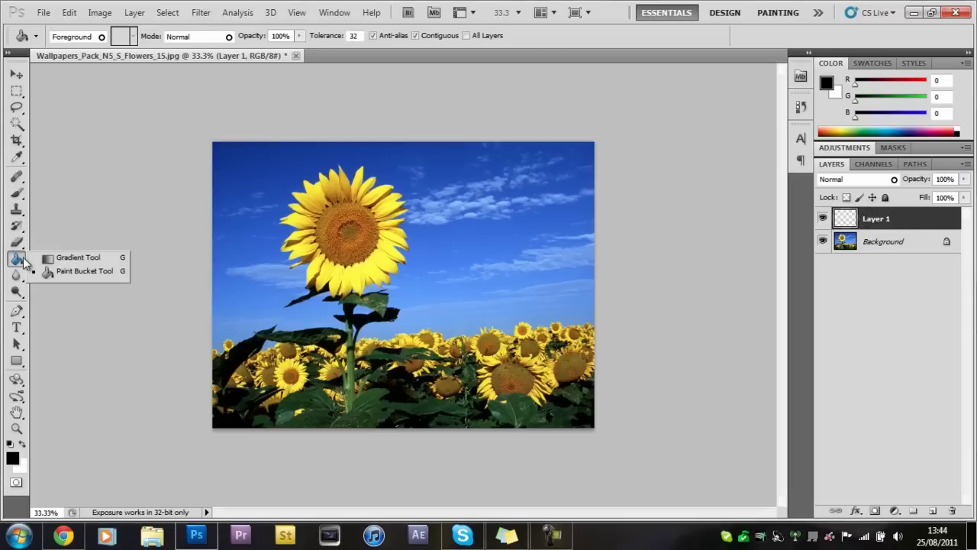
Fill Layer 1 with solid black foreground colour, then give it a white layer mask
{"action": "left_click", "coordinate": [35, 260]}
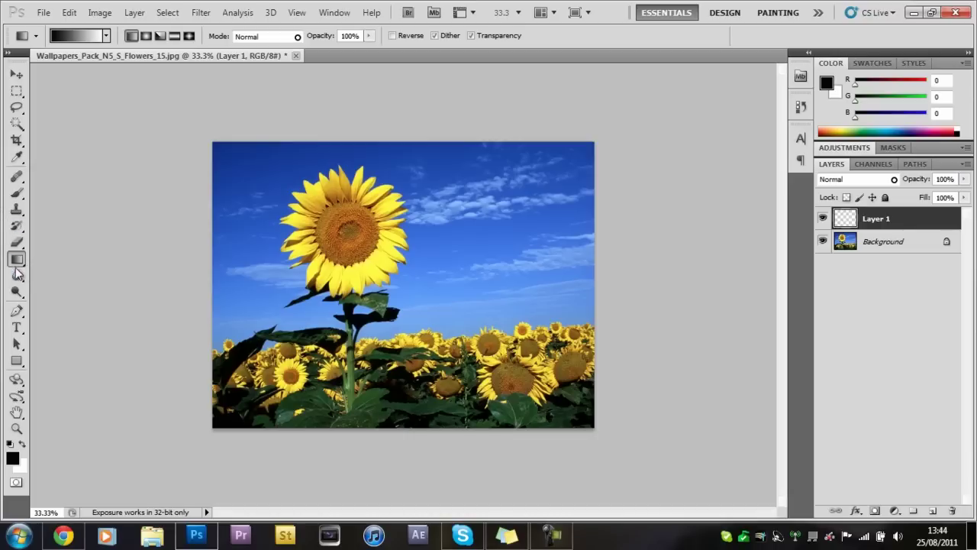
{"action": "left_click", "coordinate": [22, 263]}
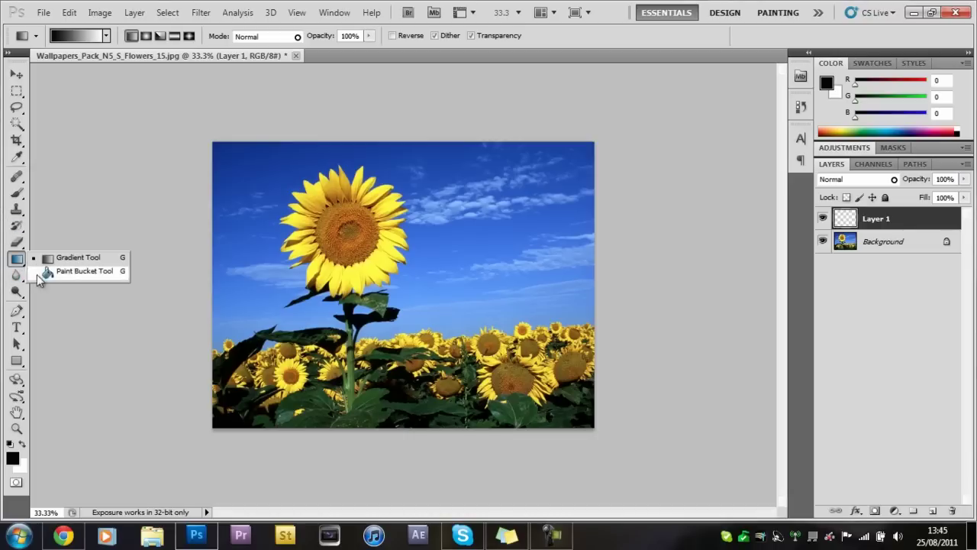
{"action": "left_click", "coordinate": [44, 272]}
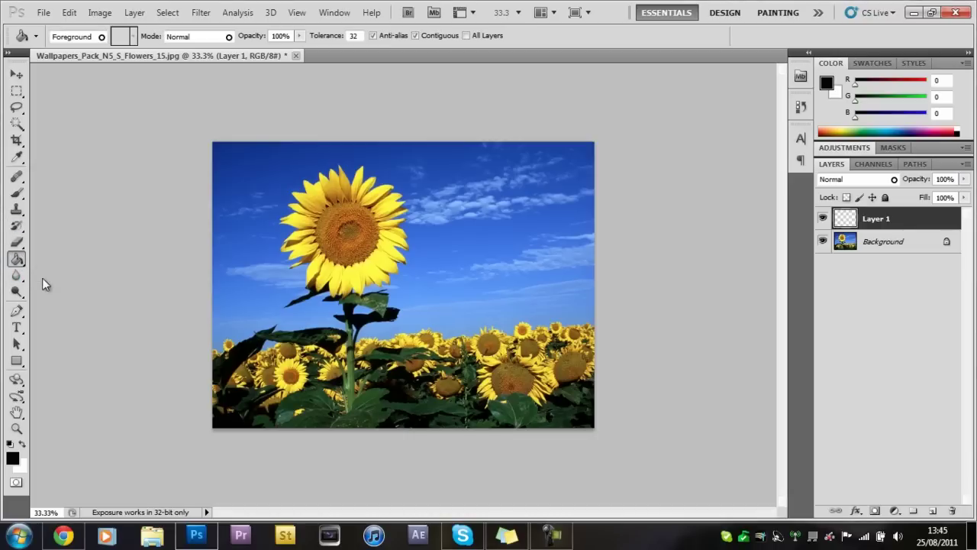
{"action": "left_click", "coordinate": [11, 458]}
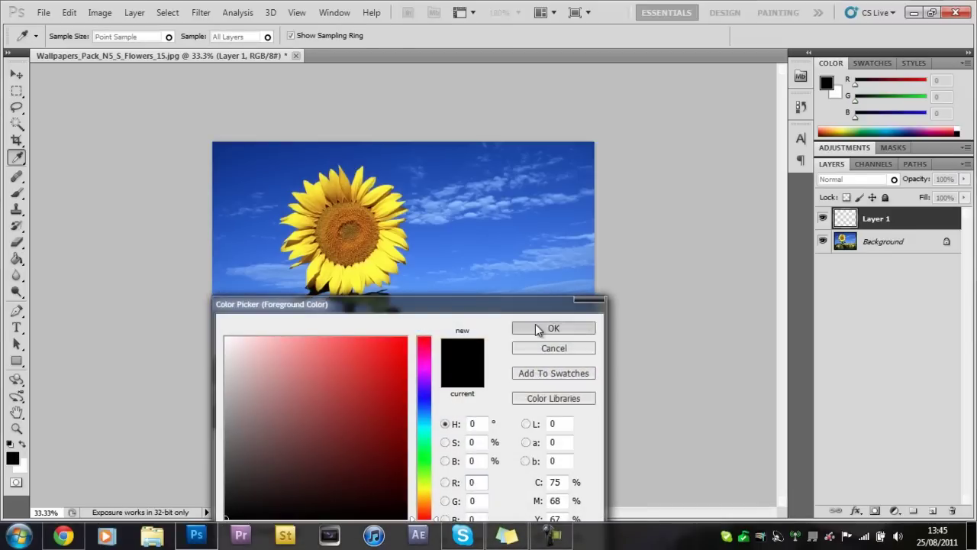
{"action": "left_click", "coordinate": [534, 325]}
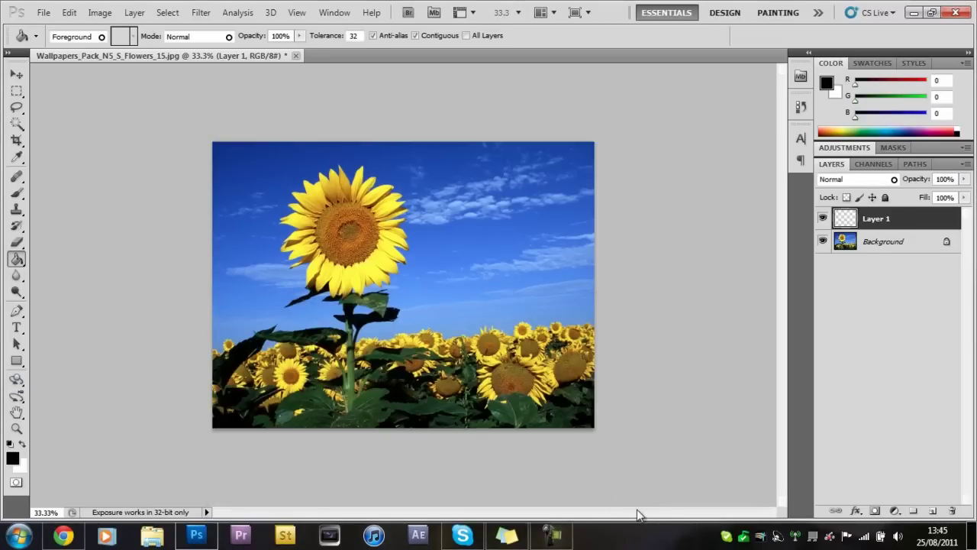
{"action": "key", "text": "alt+BackSpace"}
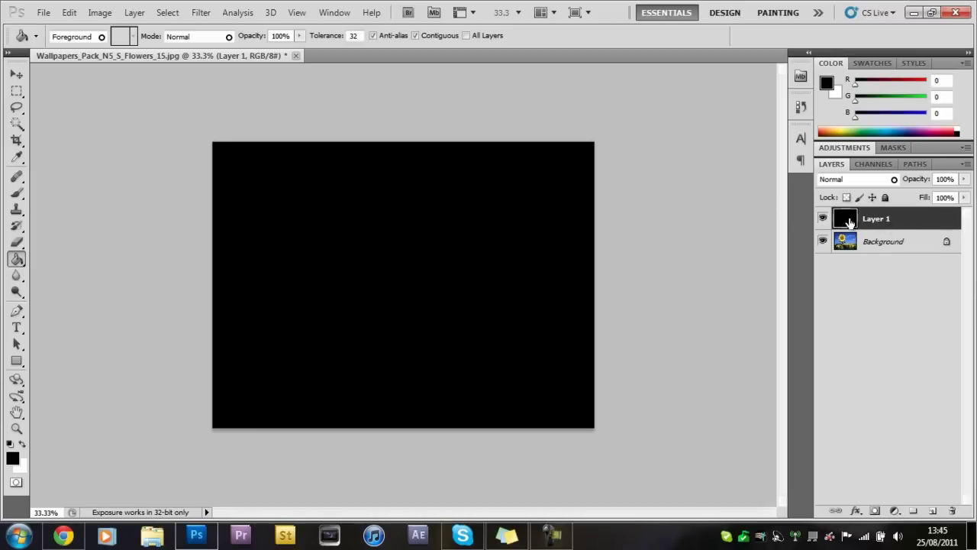
{"action": "left_click", "coordinate": [876, 511]}
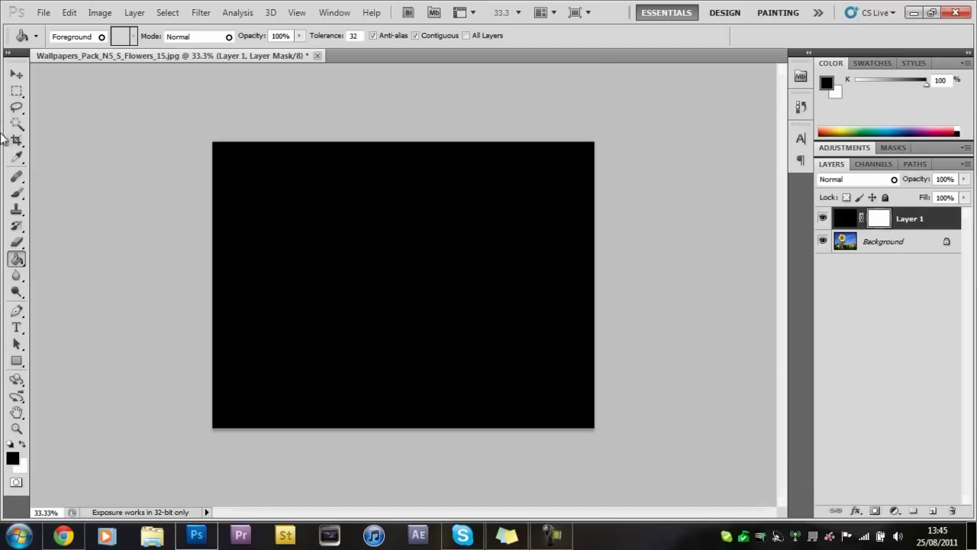
Reset the Brush Preset picker to the default brushes
{"action": "left_click", "coordinate": [17, 196]}
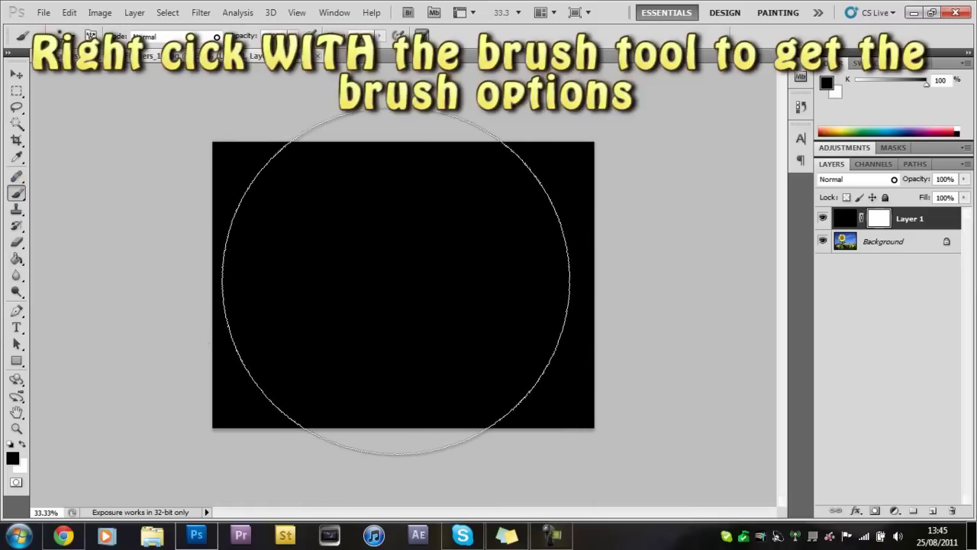
{"action": "right_click", "coordinate": [404, 273]}
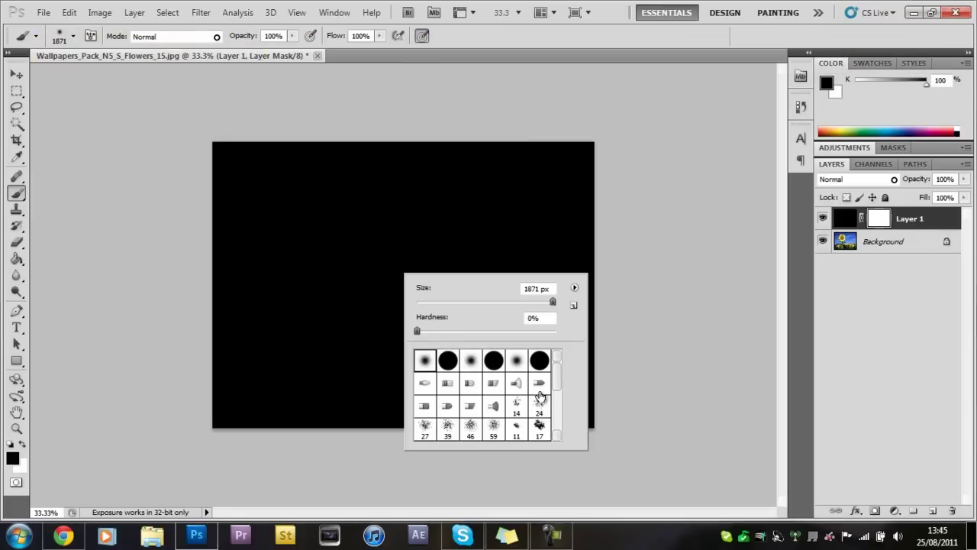
{"action": "left_click", "coordinate": [574, 289]}
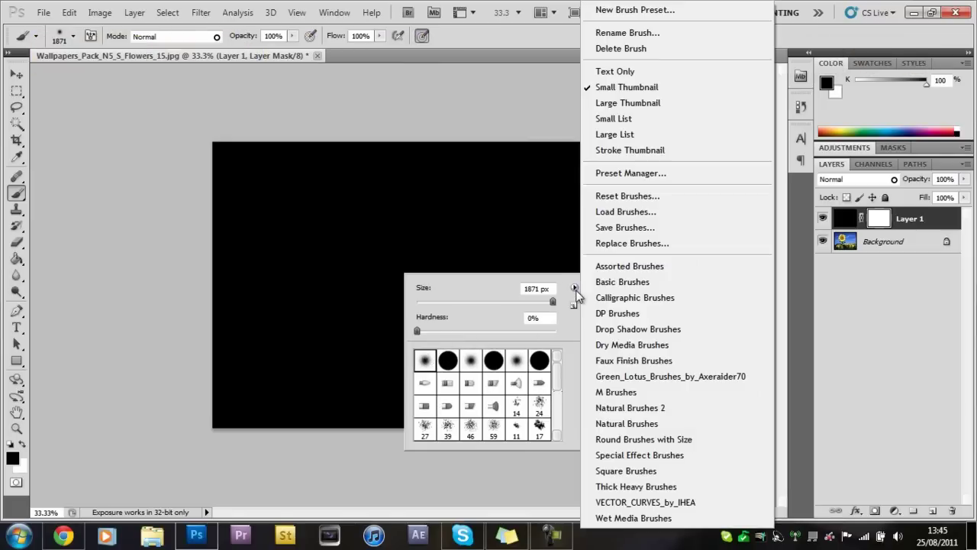
{"action": "left_click", "coordinate": [586, 197]}
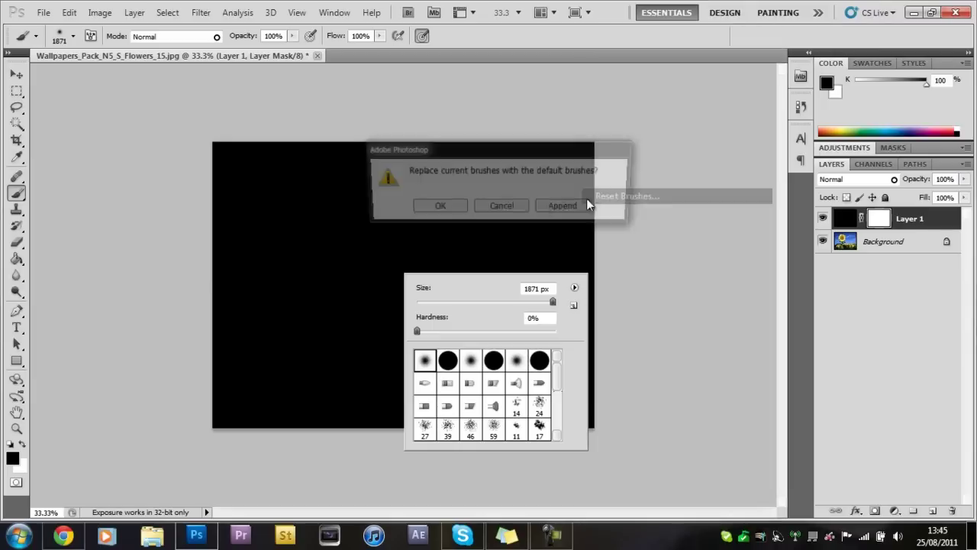
{"action": "left_click", "coordinate": [437, 206]}
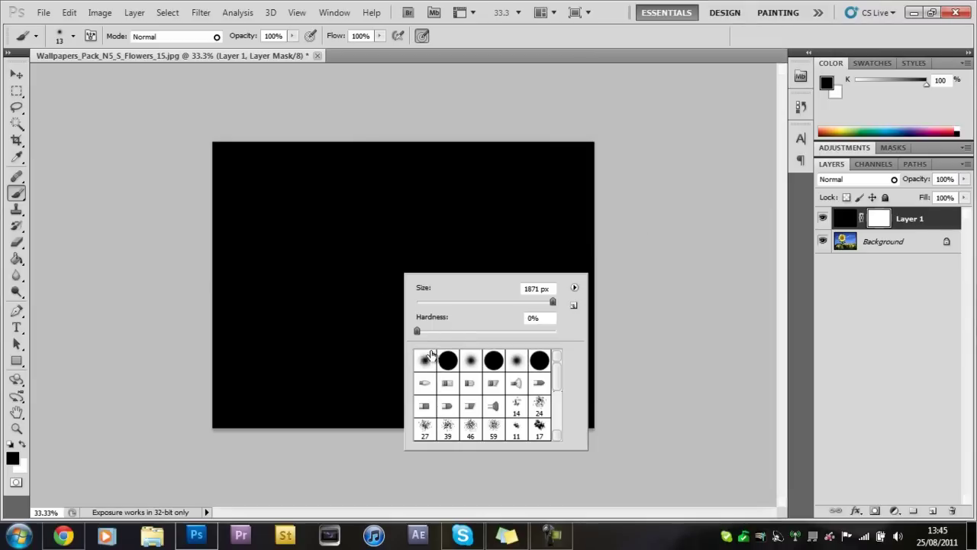
Choose the soft round brush preset and enlarge it to 1871 px
{"action": "left_click", "coordinate": [426, 362]}
{"action": "left_click", "coordinate": [543, 301]}
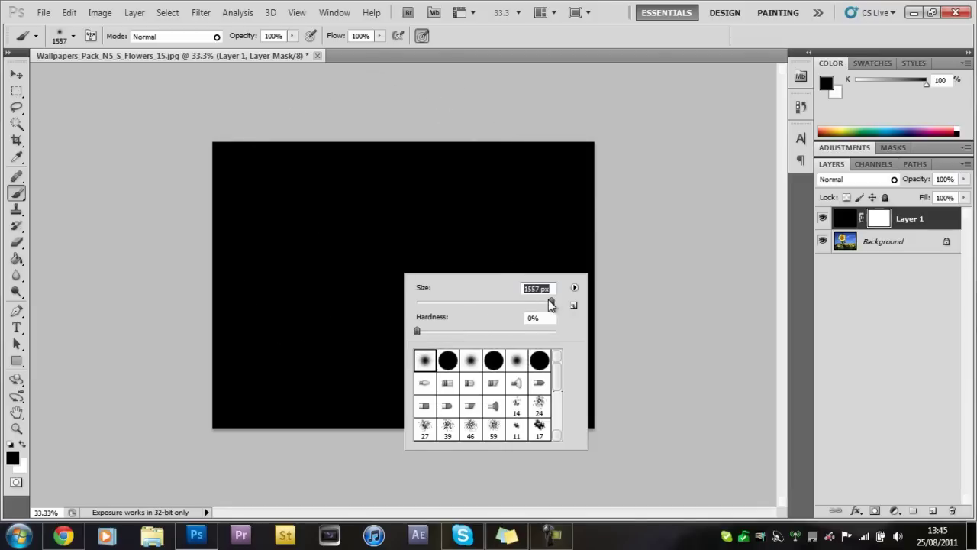
{"action": "left_click_drag", "start_coordinate": [551, 301], "coordinate": [553, 301]}
{"action": "key", "text": "Return"}
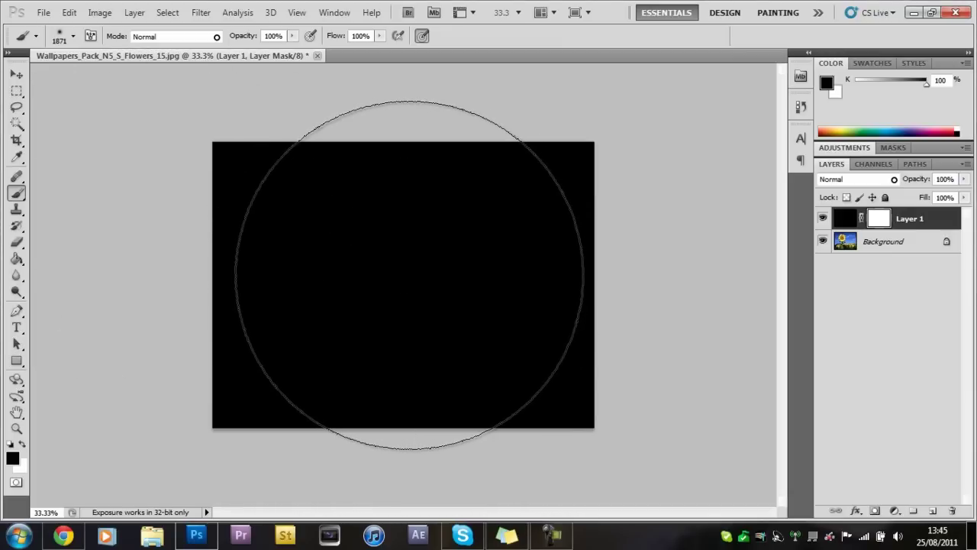
Paint the centre of Layer 1's mask with the huge soft brush, leaving dark faded edges
{"action": "left_click", "coordinate": [403, 270]}
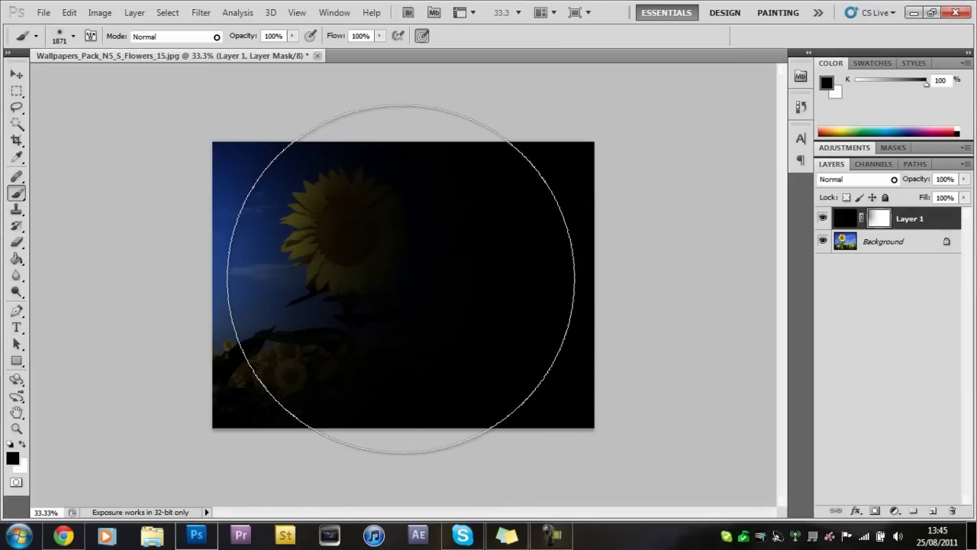
{"action": "key", "text": "ctrl+z"}
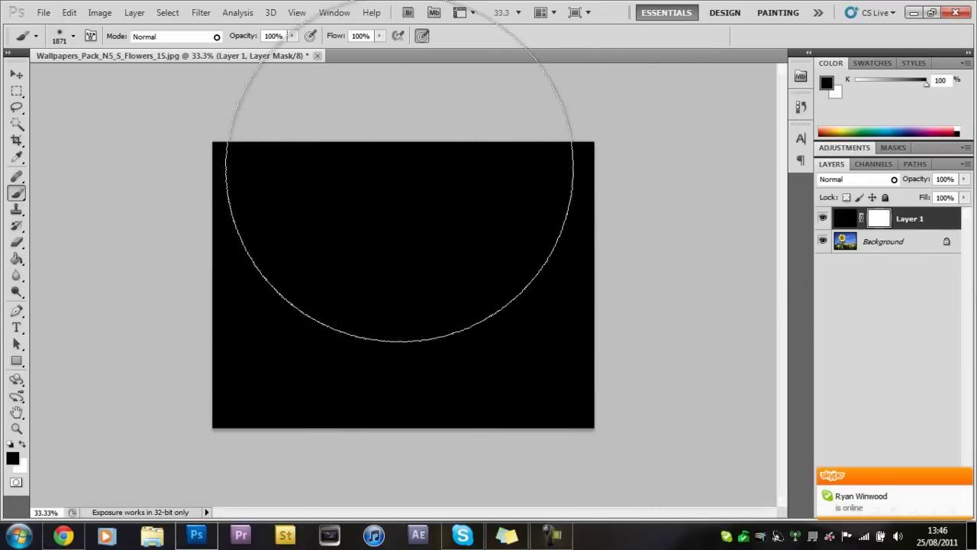
{"action": "left_click", "coordinate": [412, 252]}
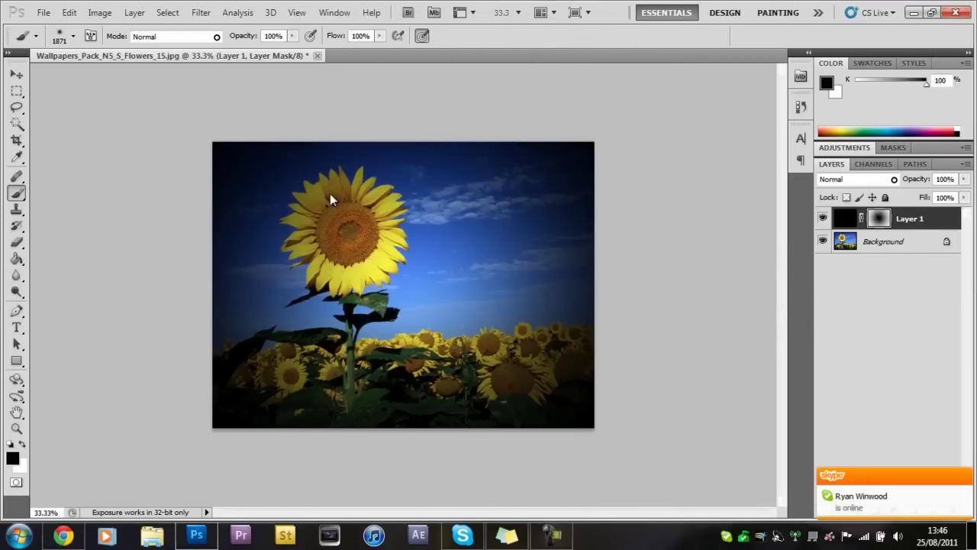
{"action": "right_click", "coordinate": [919, 220]}
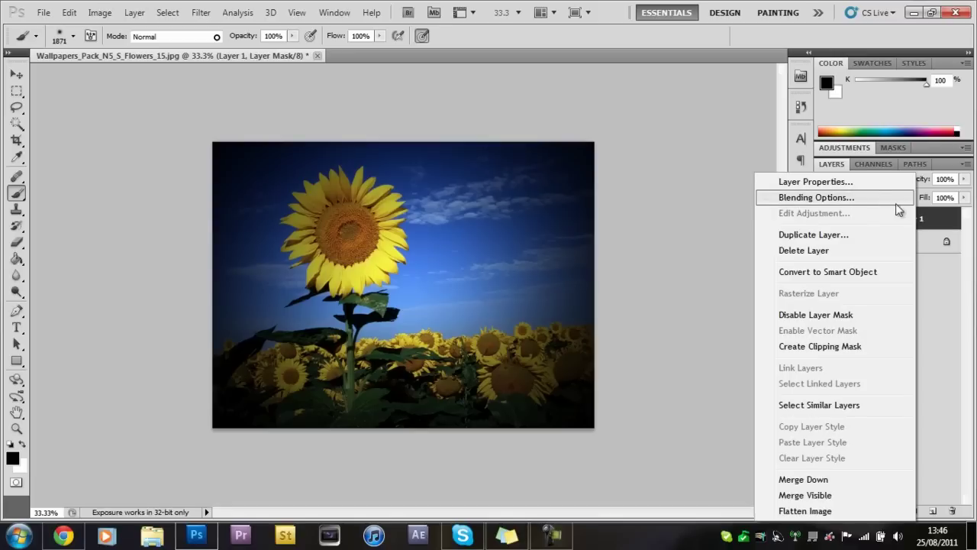
Duplicate Layer 1 as Layer 1 copy and lower its opacity to 63%
{"action": "right_click", "coordinate": [930, 218]}
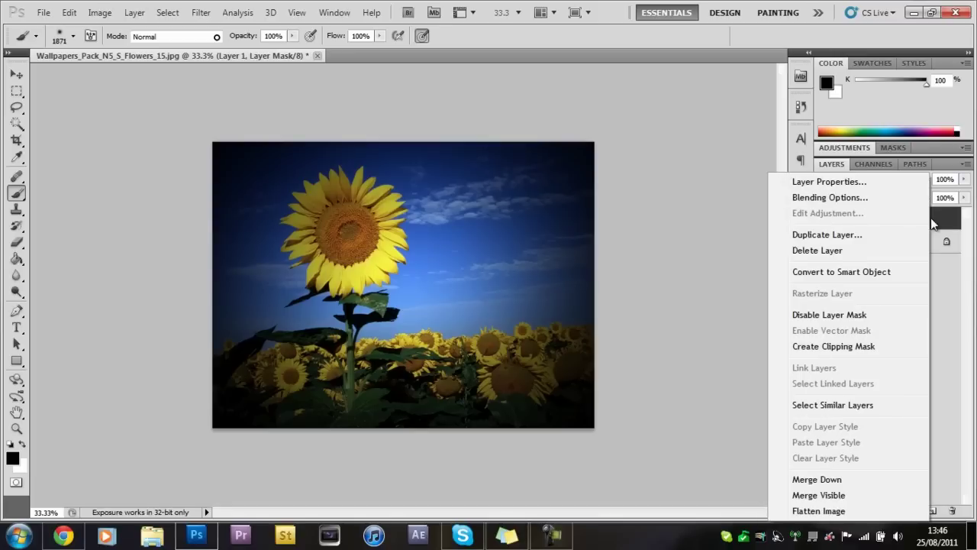
{"action": "left_click", "coordinate": [840, 234]}
{"action": "left_click", "coordinate": [612, 160]}
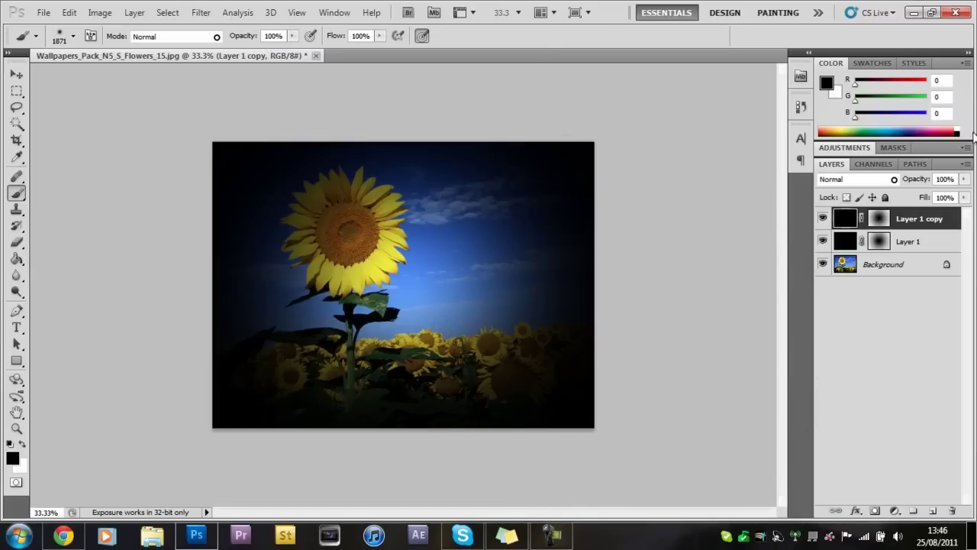
{"action": "left_click", "coordinate": [964, 179]}
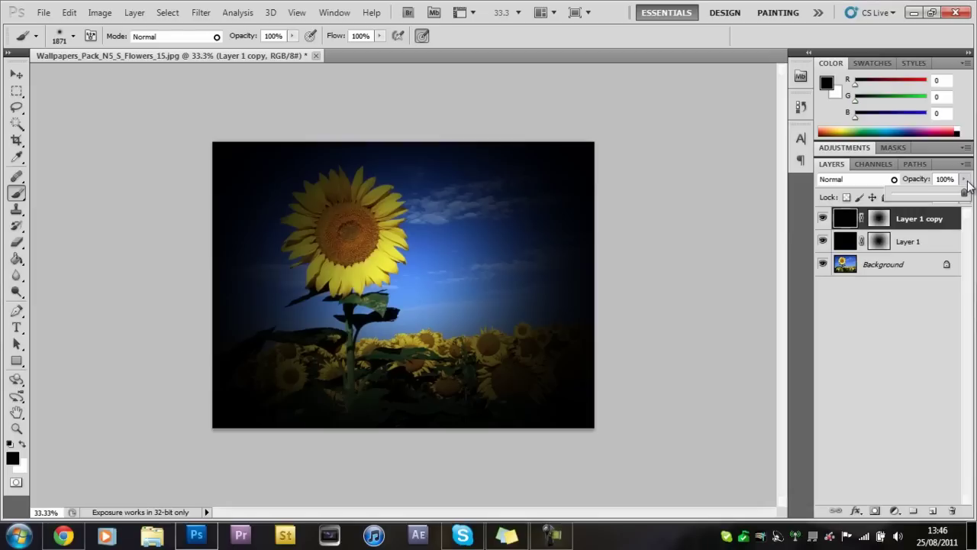
{"action": "left_click_drag", "start_coordinate": [964, 195], "coordinate": [938, 197]}
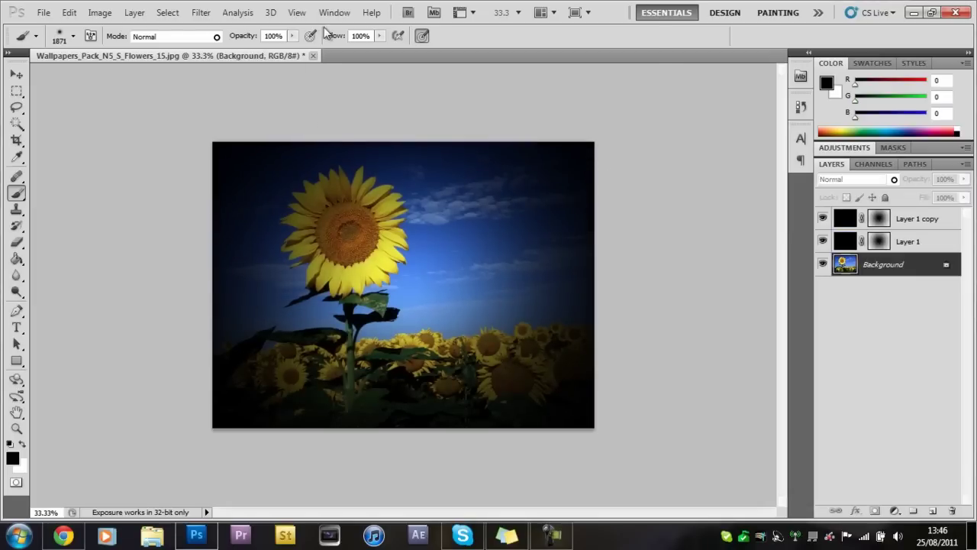
{"action": "left_click", "coordinate": [903, 268]}
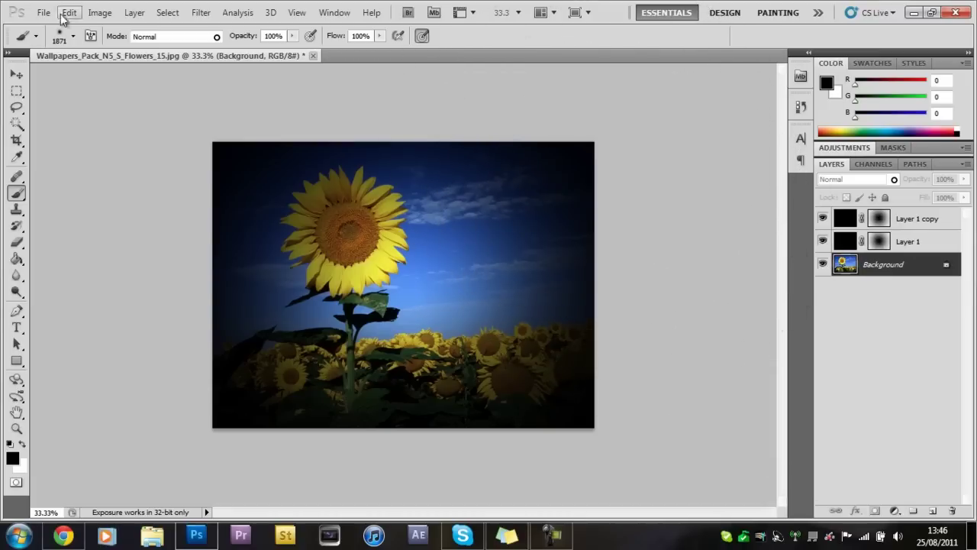
Apply Image > Adjustments > Curves to Background, mapping input 153 to output 109
{"action": "left_click", "coordinate": [100, 13]}
{"action": "mouse_move", "coordinate": [176, 61]}
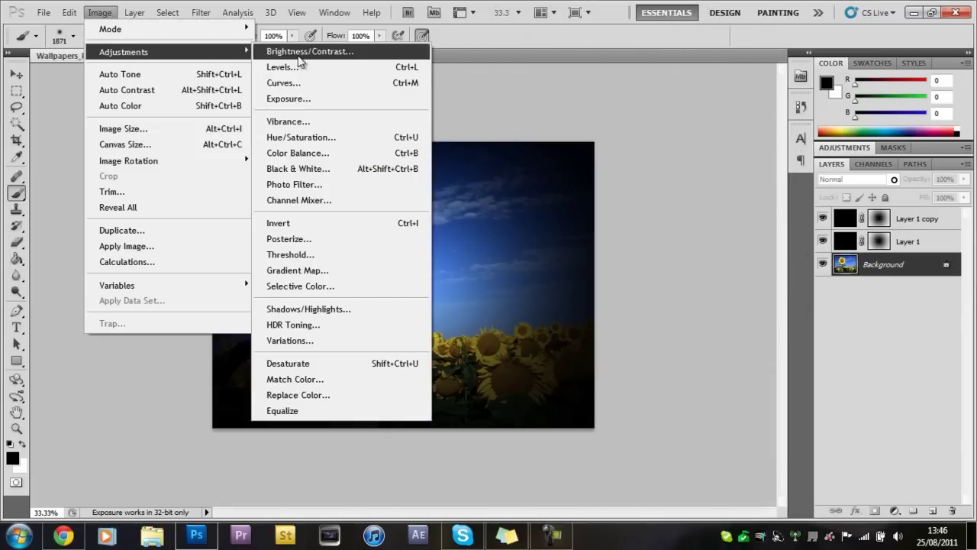
{"action": "left_click", "coordinate": [365, 81]}
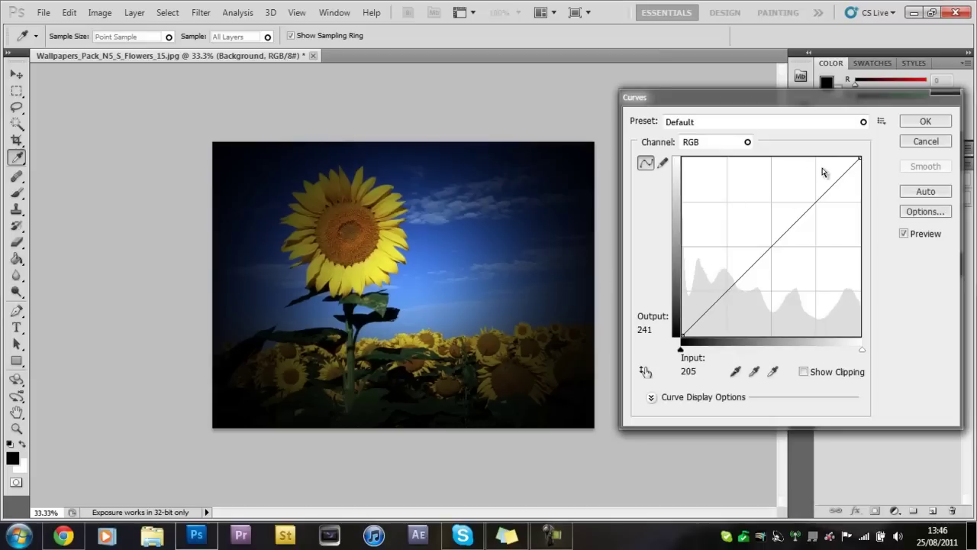
{"action": "left_click_drag", "start_coordinate": [786, 230], "coordinate": [789, 260]}
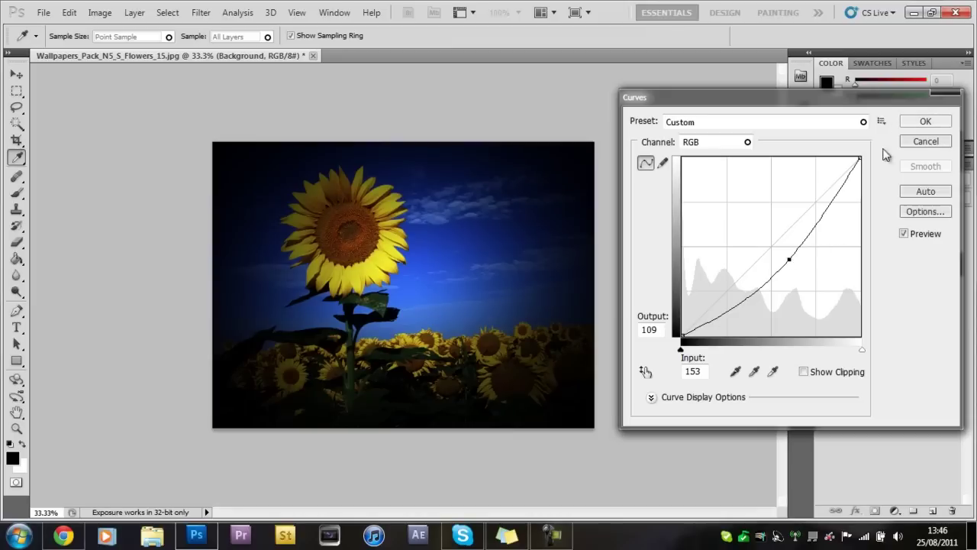
{"action": "left_click", "coordinate": [926, 122]}
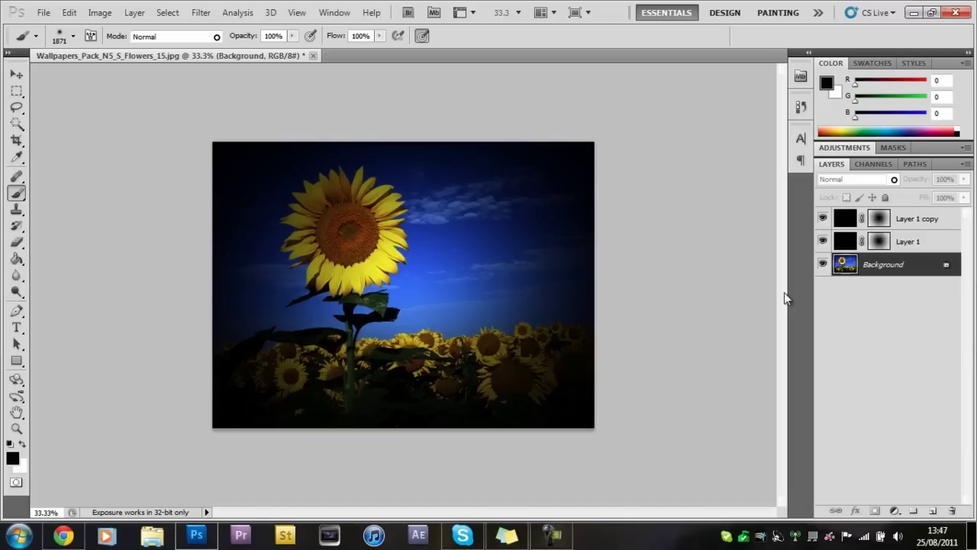
{"action": "left_click", "coordinate": [571, 539]}
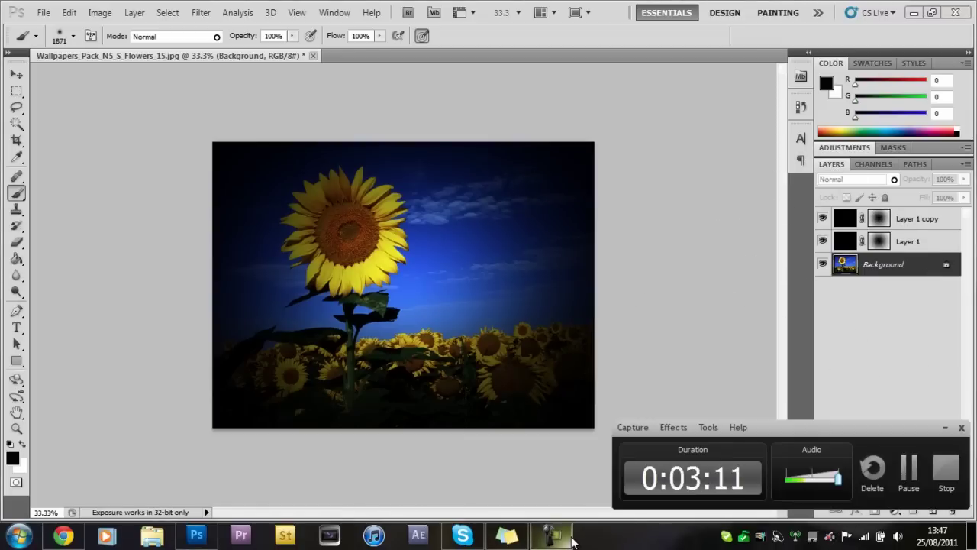